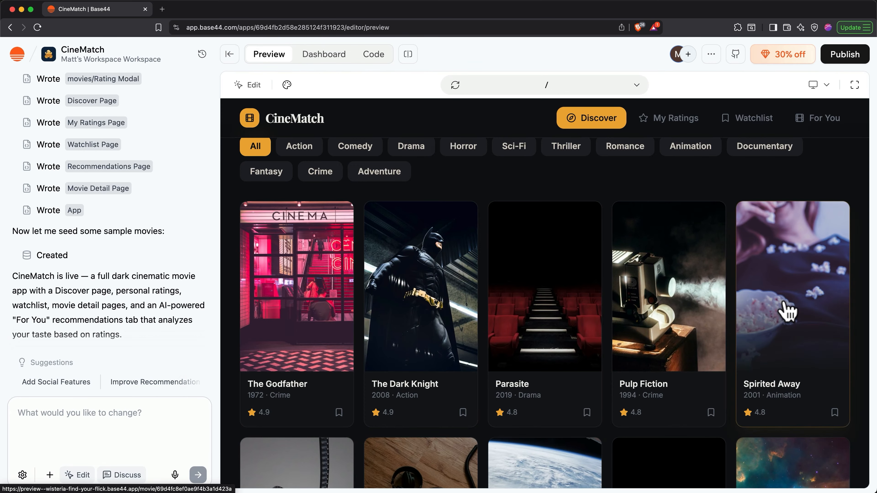
Step: Look through the Discover, My Ratings, Watchlist and For You pages of the CineMatch preview
scroll(784, 309, up, 5)
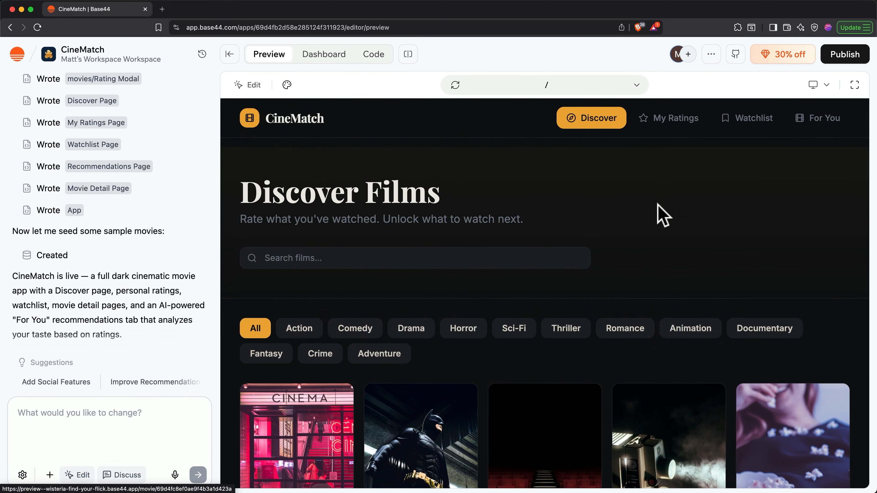
click(670, 127)
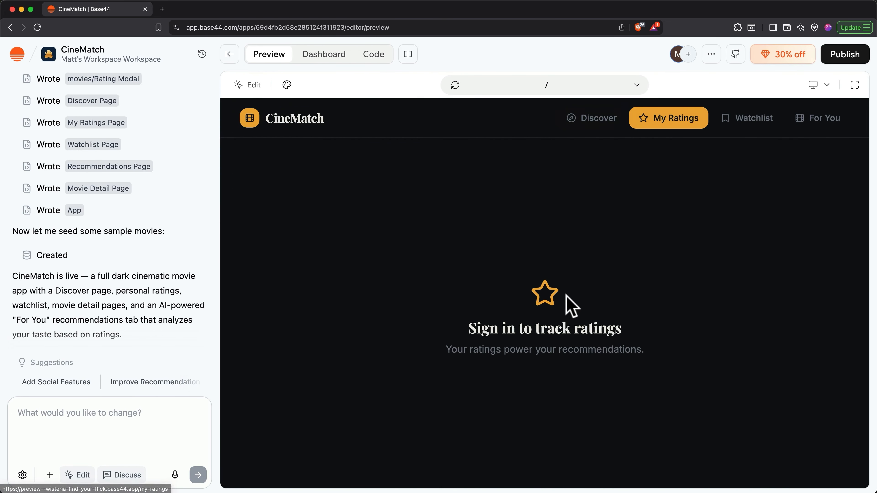
click(733, 127)
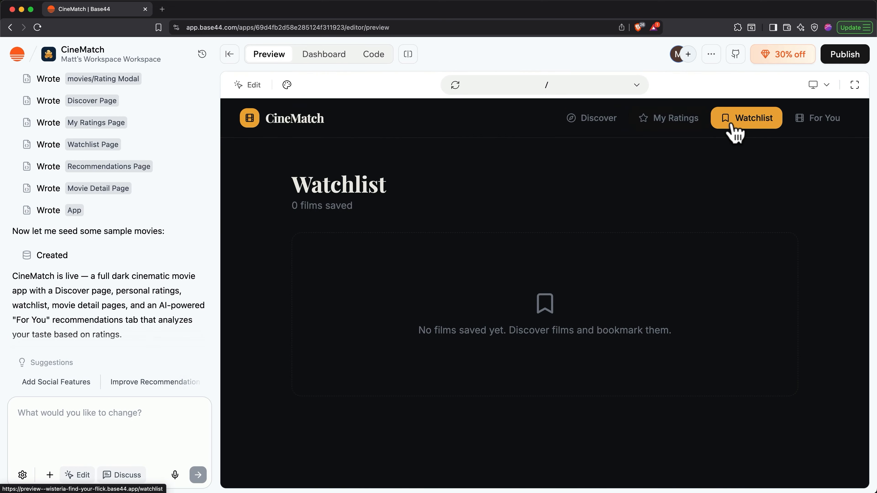
click(812, 128)
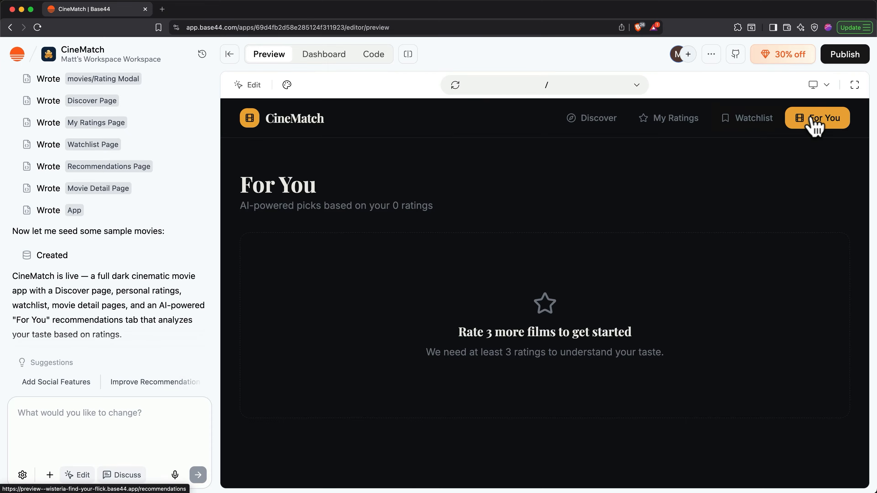
click(596, 127)
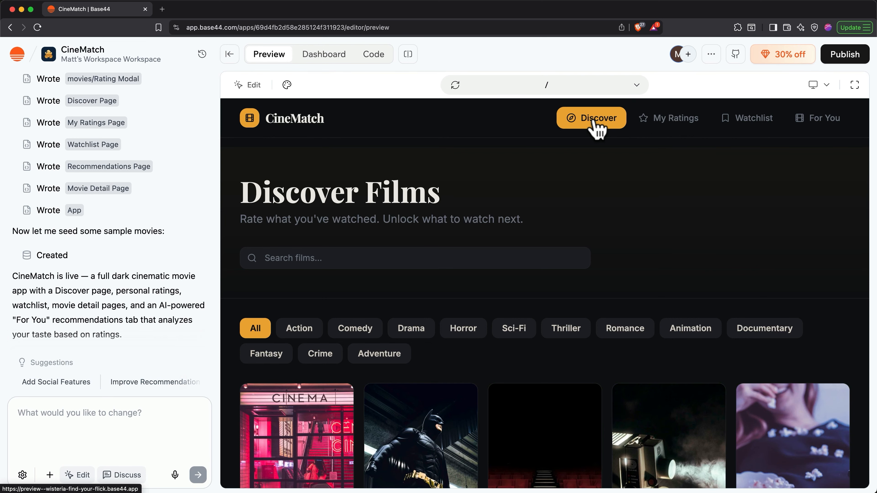
scroll(597, 128, down, 5)
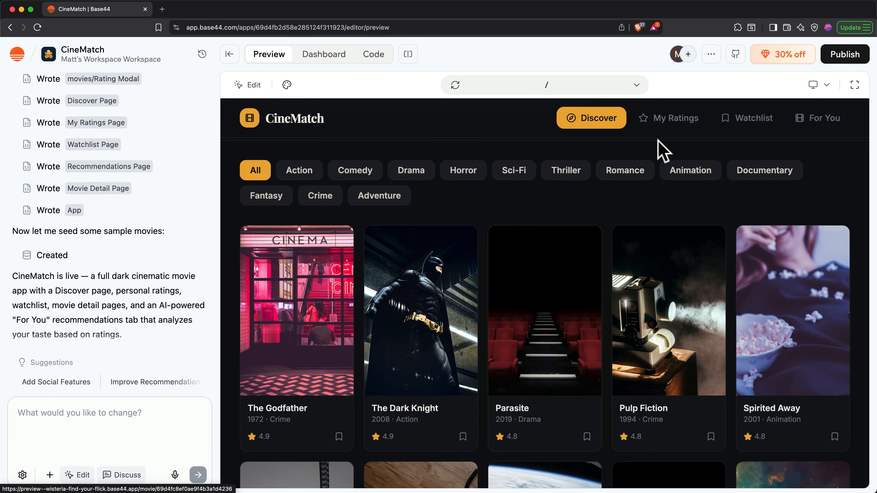
click(665, 137)
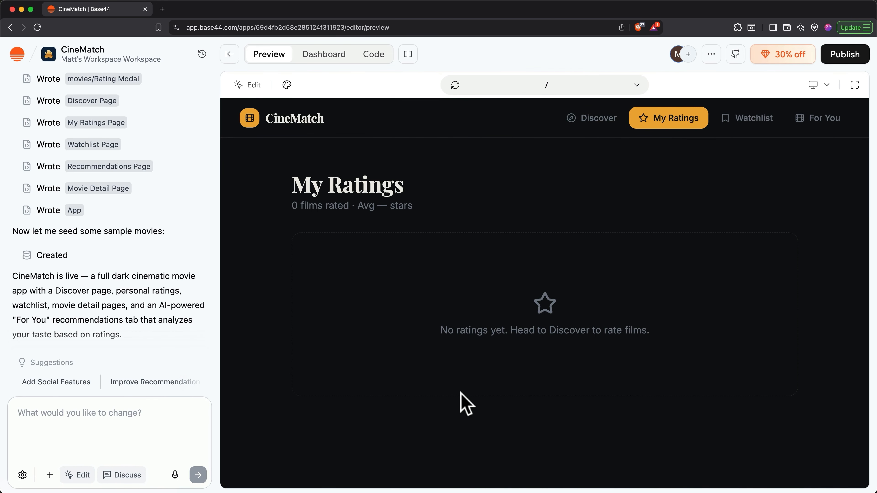
click(590, 128)
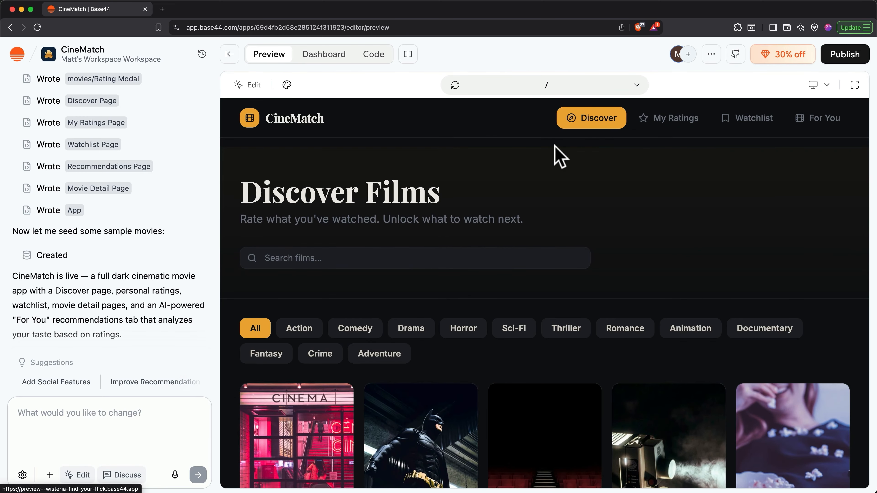
drag(466, 202, 246, 200)
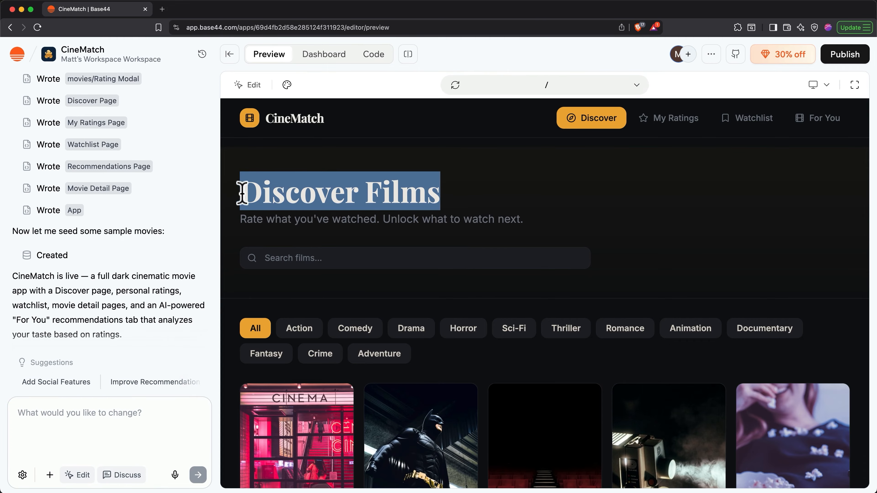
Step: Change the theme's Primary color to the orange-red #EF5A39 and apply it to the whole app
click(287, 86)
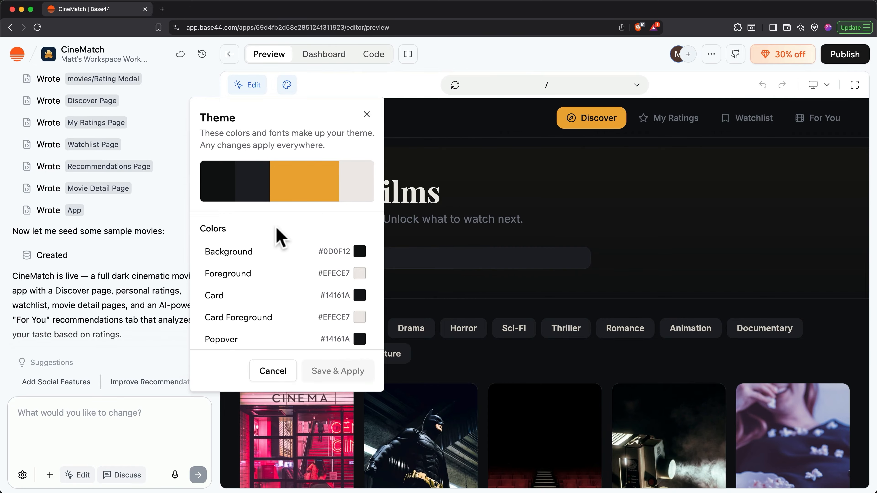
scroll(280, 239, down, 5)
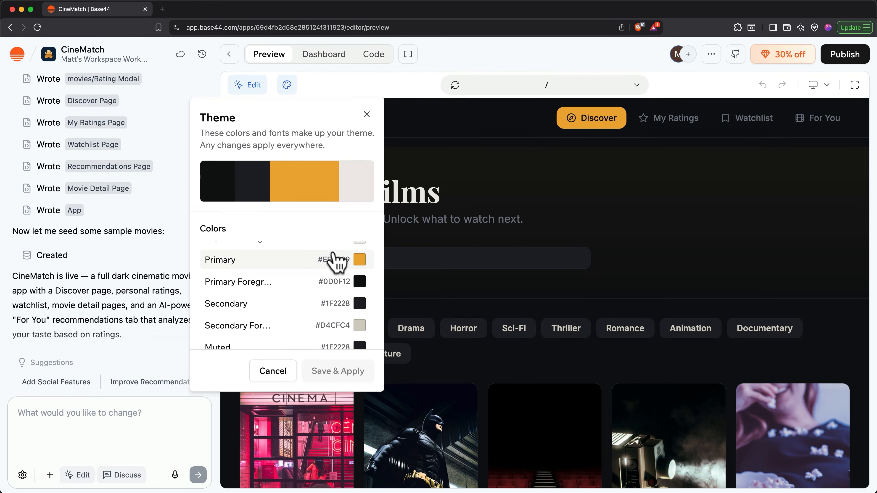
click(359, 260)
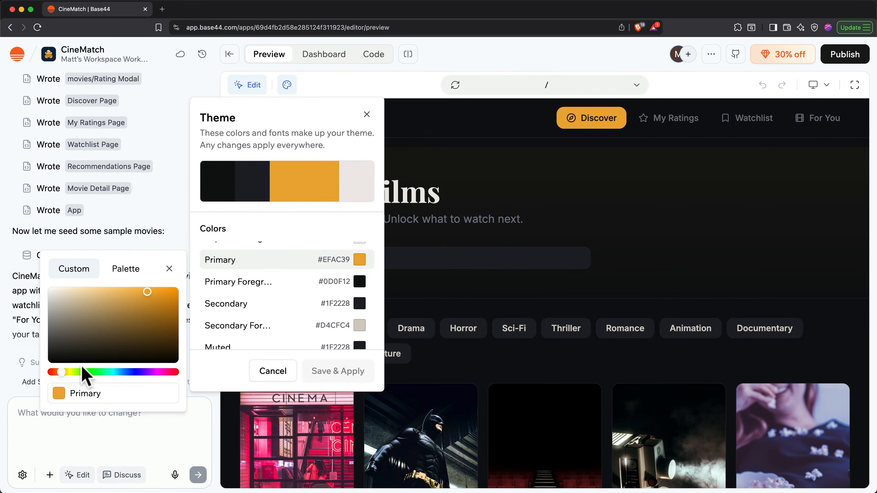
drag(62, 373, 54, 373)
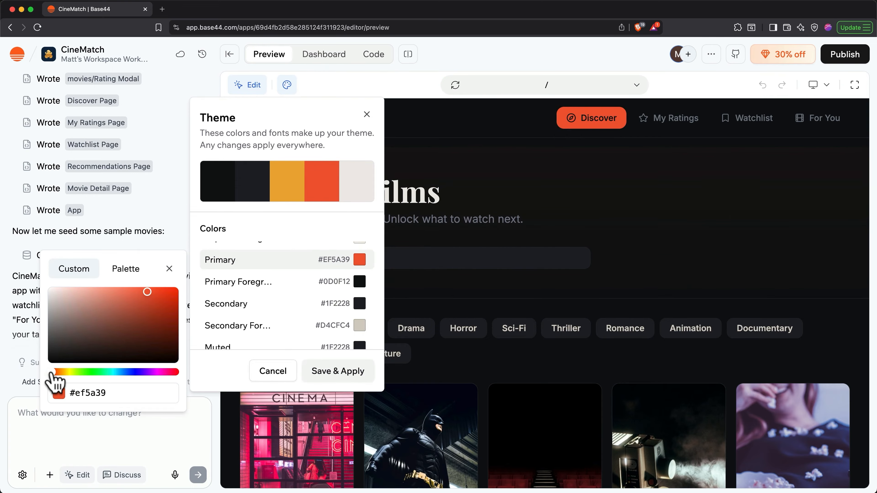
click(338, 370)
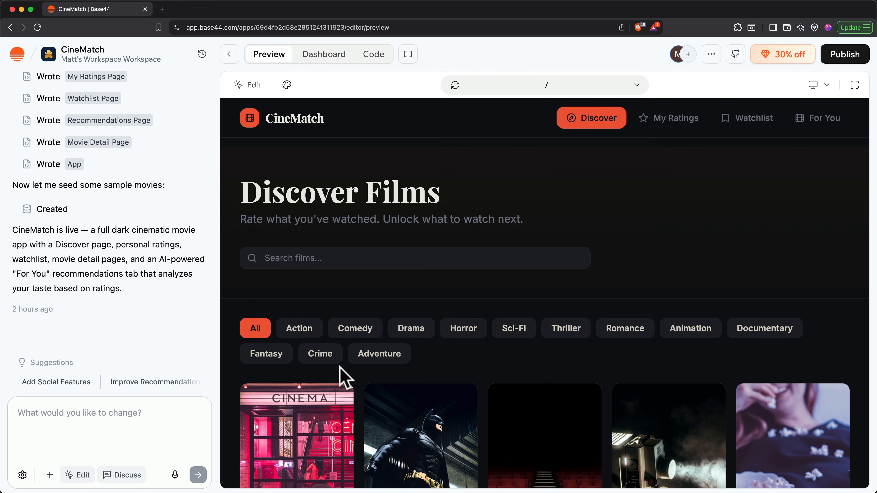
Step: Reword the subtitle under the Discover Films heading as "Rate what you've watched to get personalized recommendations."
click(252, 87)
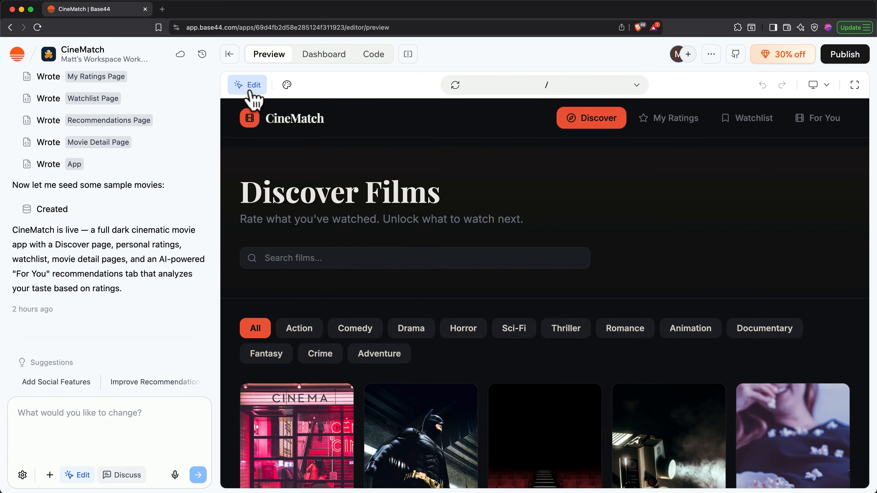
click(250, 91)
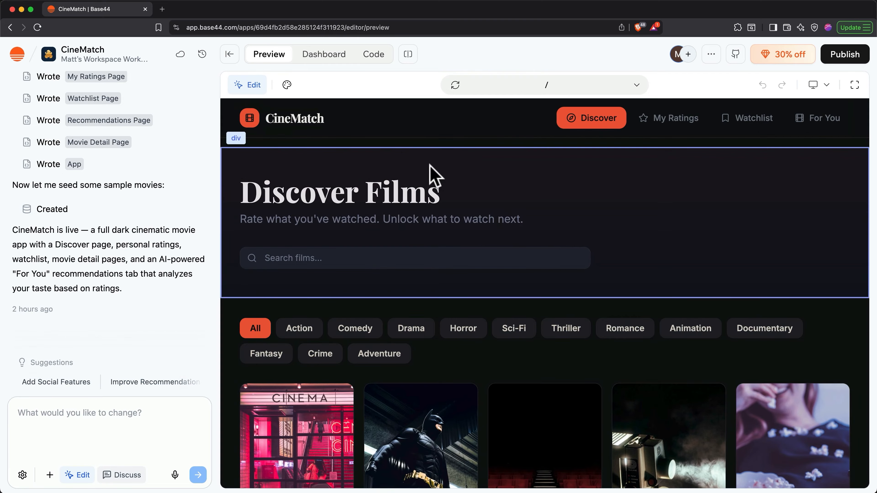
click(463, 224)
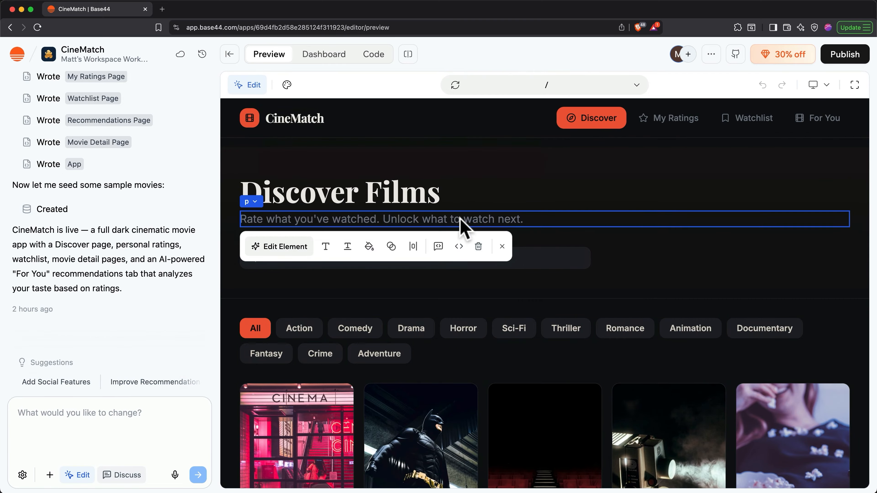
click(326, 246)
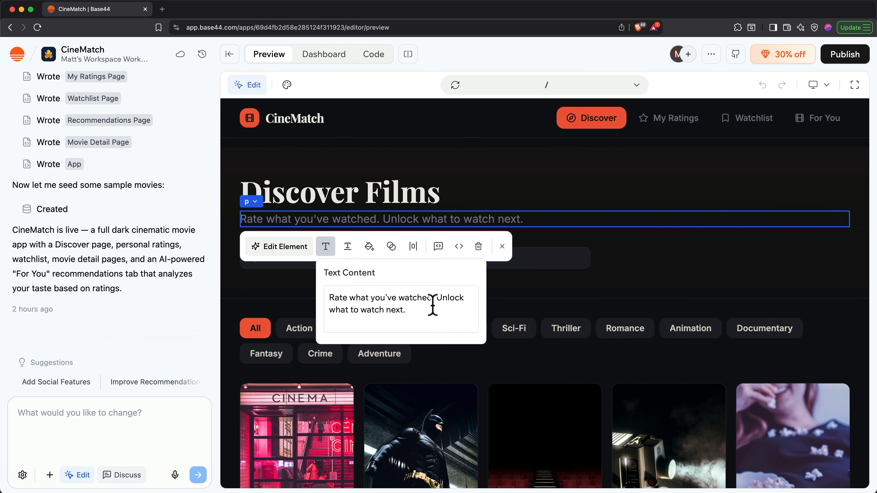
drag(433, 304, 444, 314)
key(BackSpace)
text(to get personalized recommendations.)
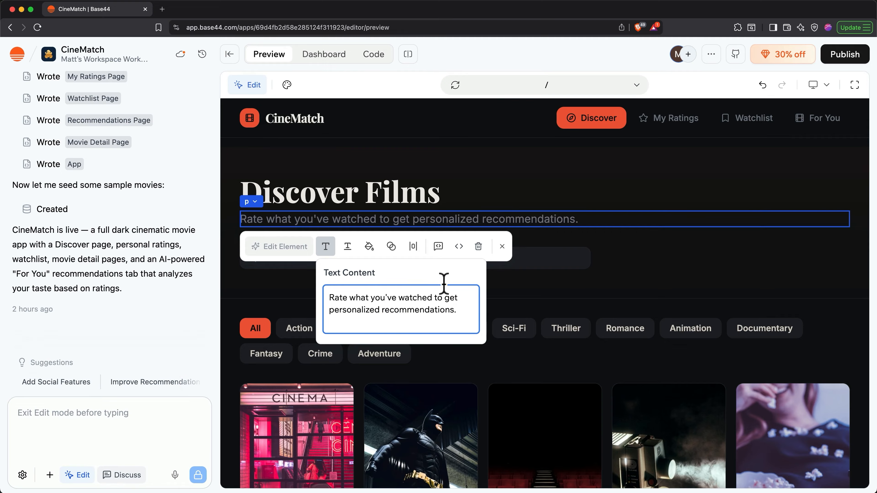
click(502, 246)
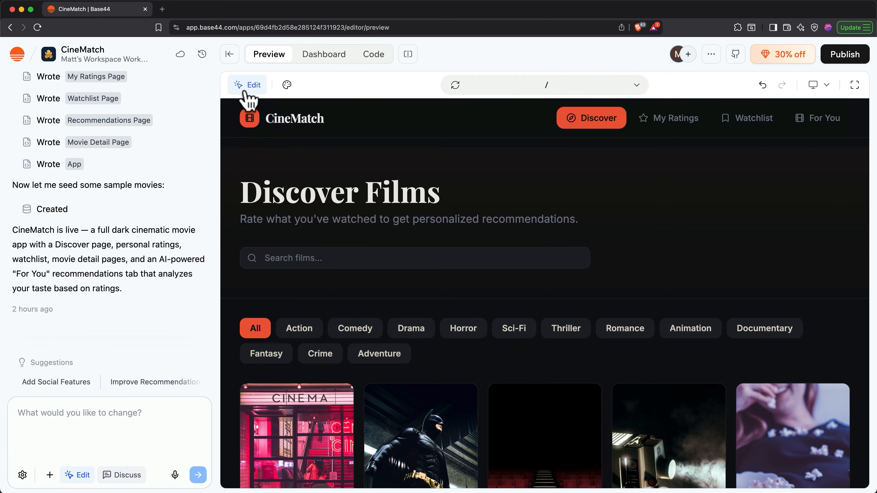
Step: Preview the earlier version "CineMatch: Cinematic Movie Discovery" in the version history, and return to the current version
click(203, 56)
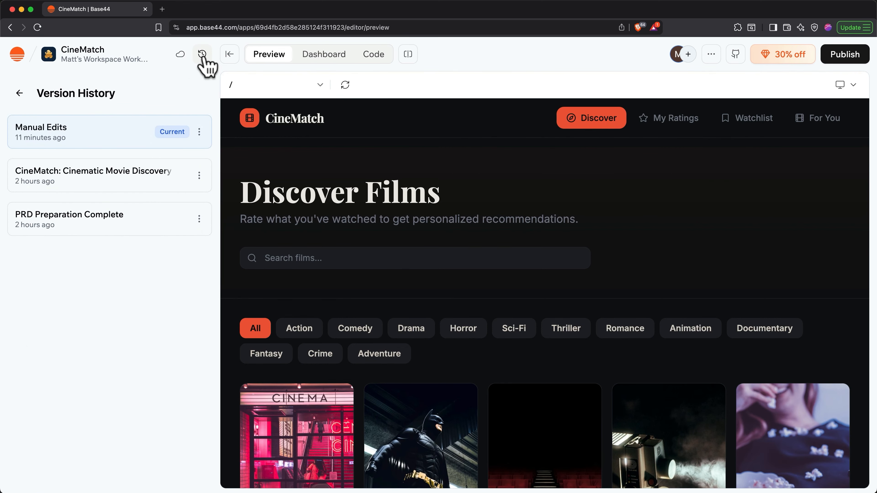
click(138, 184)
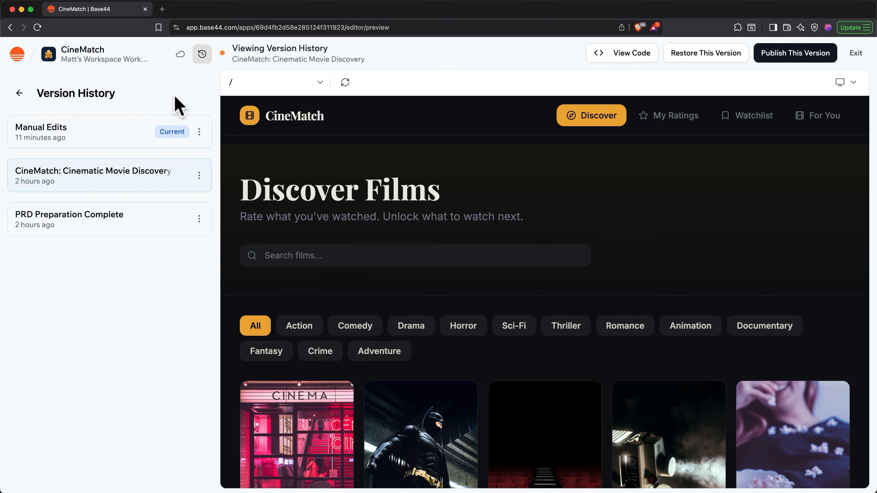
click(203, 55)
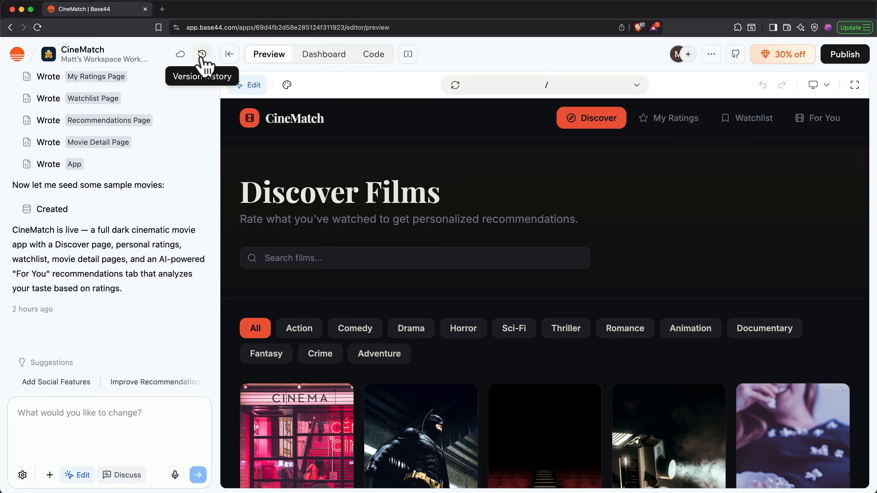
Step: Leave the visual edit mode and start voice dictation of a change request in the chat
click(243, 86)
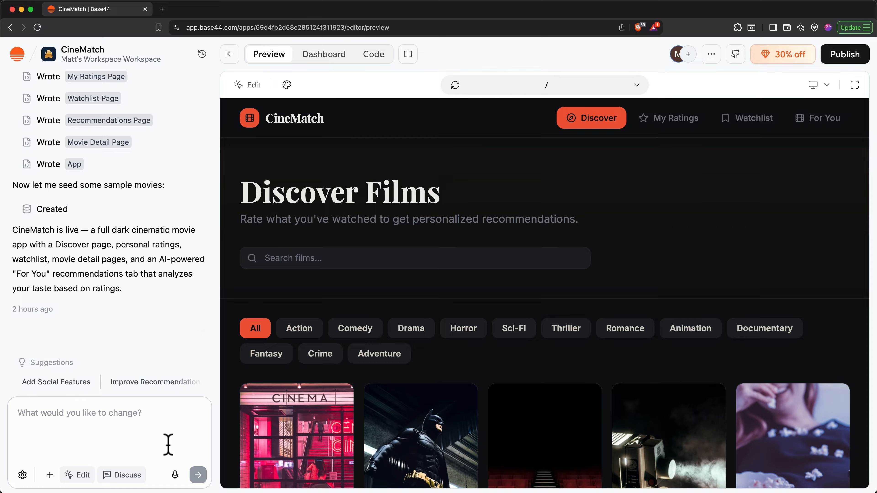
click(175, 475)
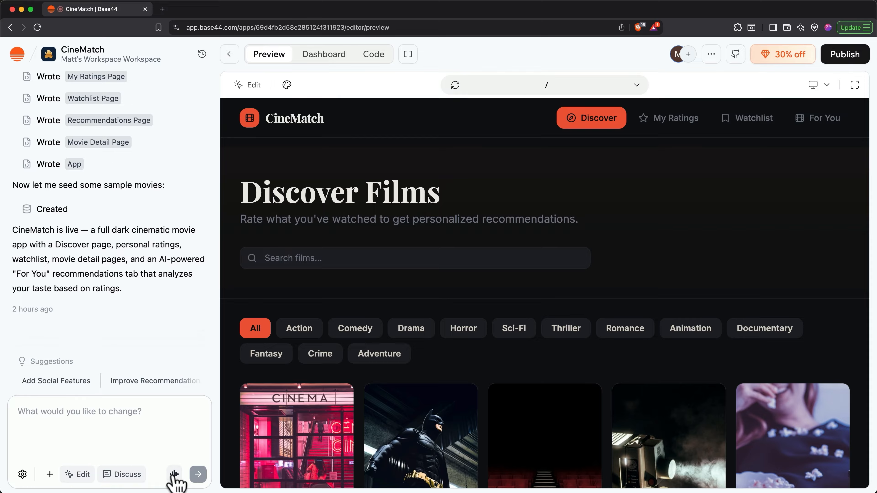
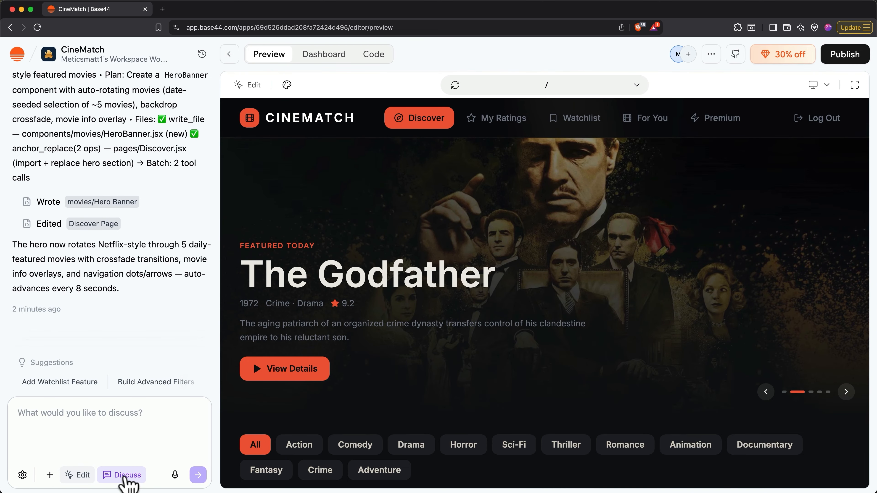
Step: Dictate and send a Discuss-mode request to investigate the hero images' cut-off heads and Schindler's List's missing image, and to plan fixes
click(175, 475)
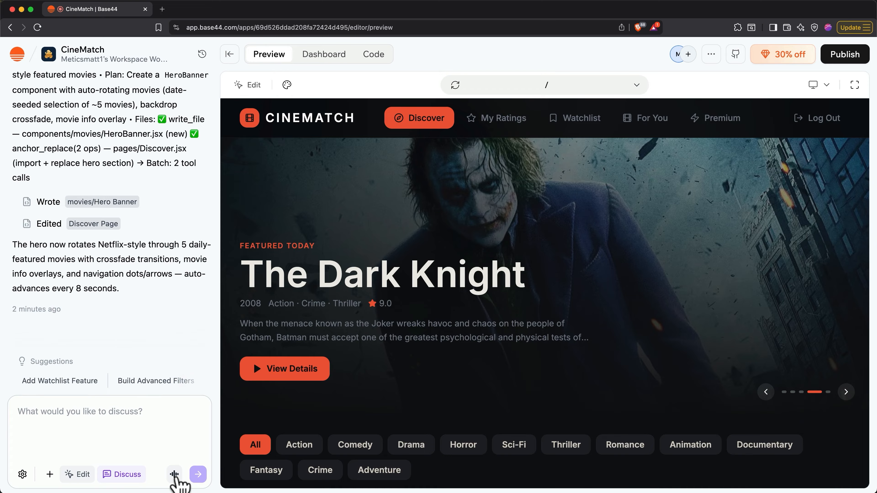
click(174, 475)
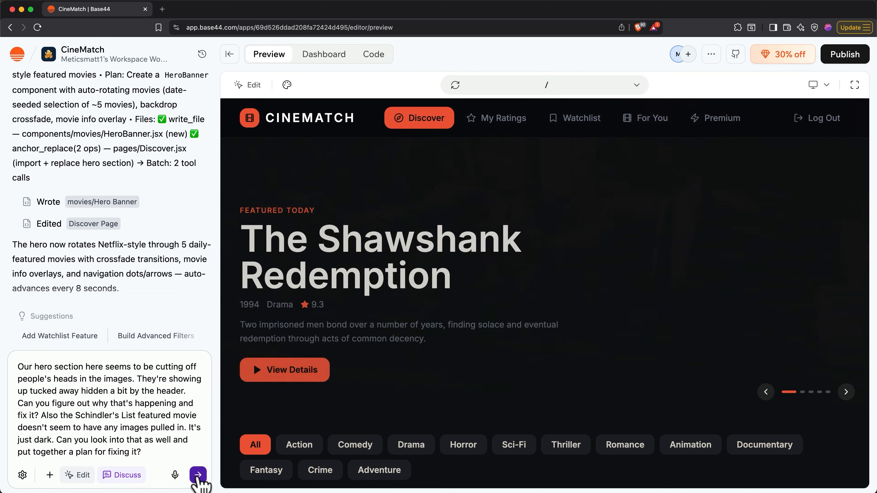
click(198, 475)
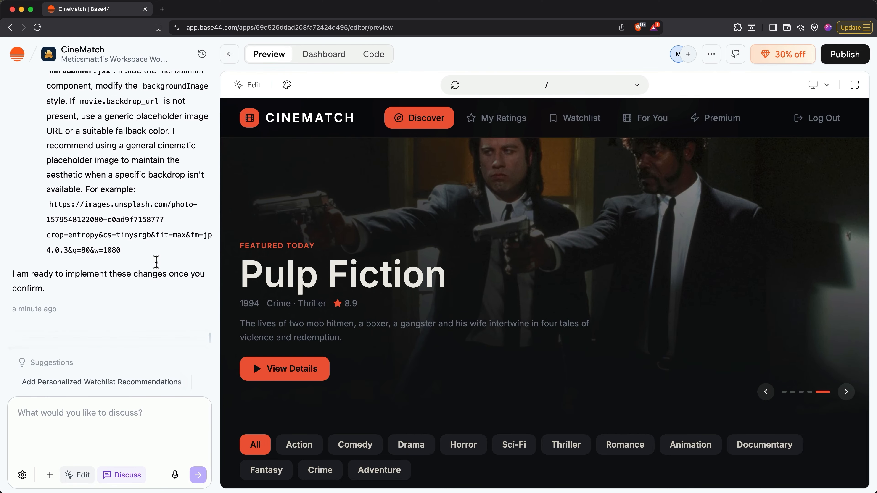
Step: Leave Discuss mode and send the message "Yes please, go ahead and implement those proposed fixes."
click(133, 476)
text(Yes please, go ahead and implement those proposed fixes.)
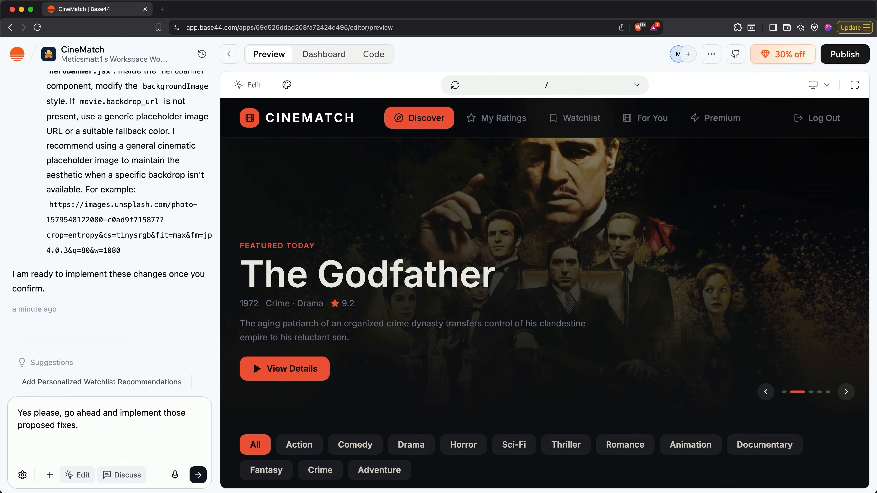
click(197, 475)
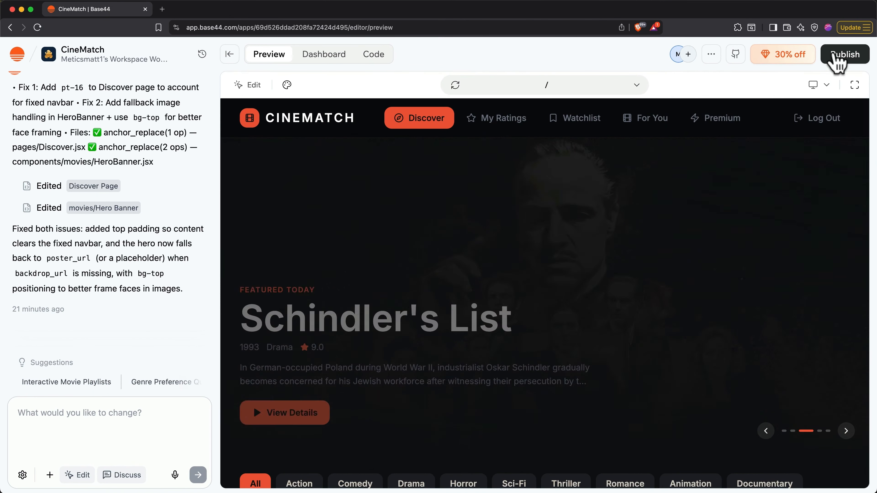
Step: Set the app's visibility to Public (no login) and publish the app to the web
click(839, 55)
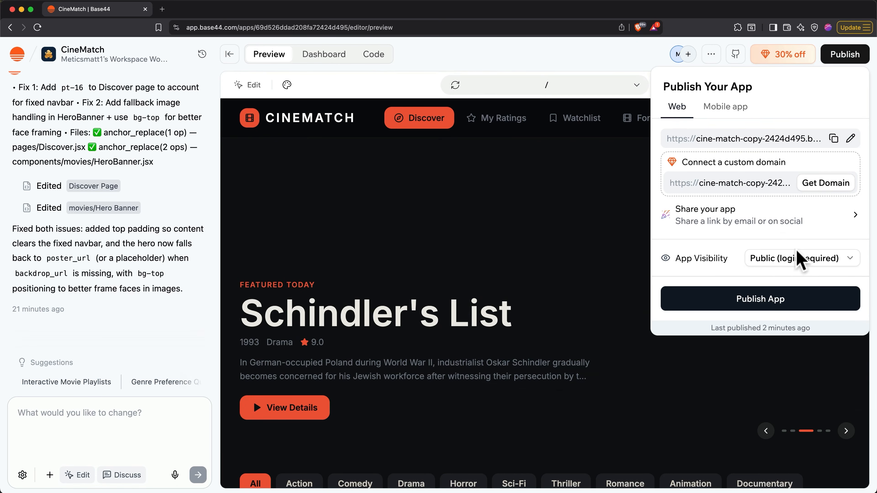
click(796, 258)
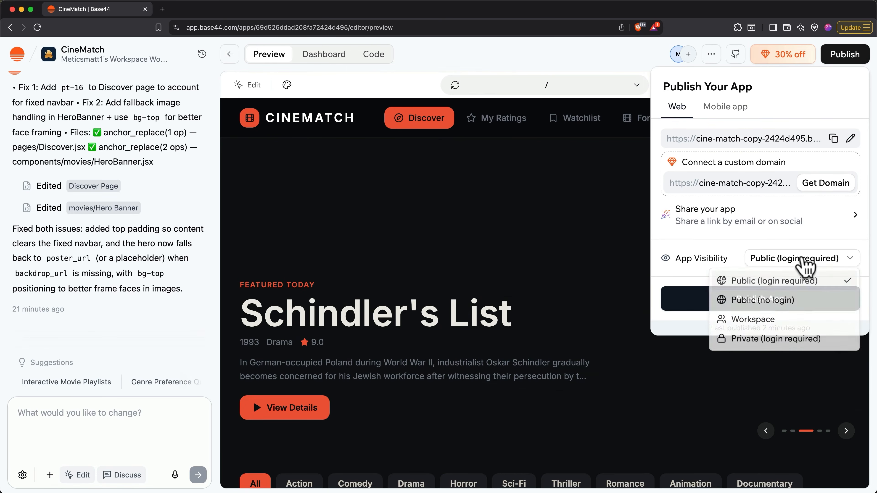
click(781, 306)
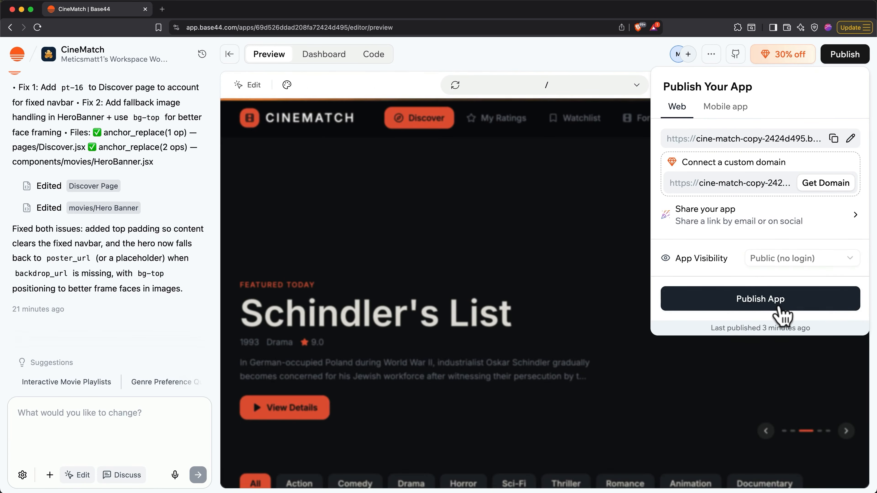
click(756, 304)
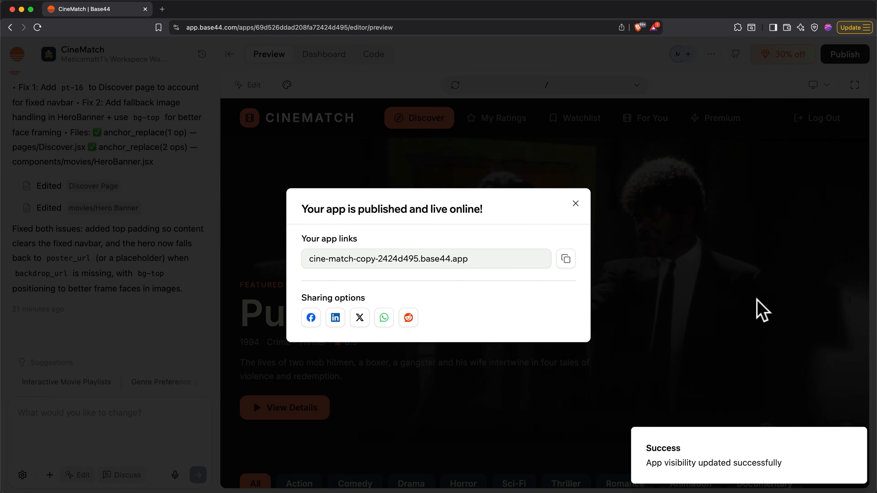
Step: Copy the published app's link and open the live site in a new browser tab
click(569, 266)
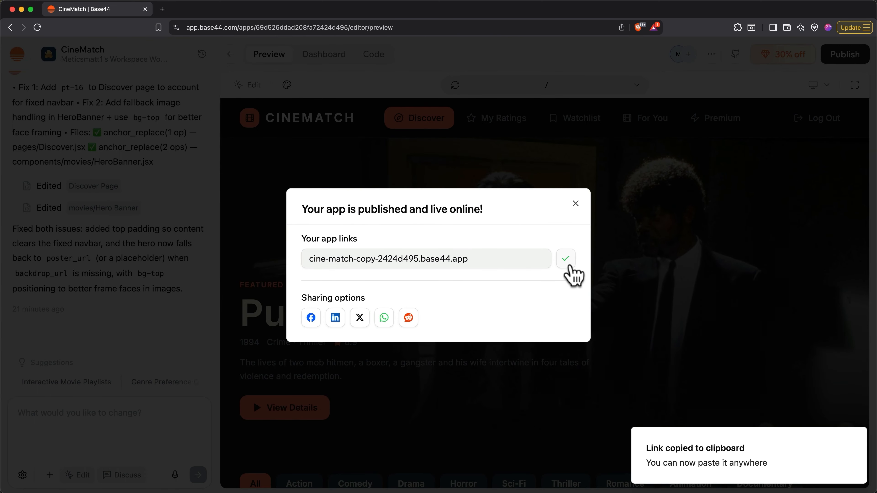
key(super+t)
key(super+v)
key(Return)
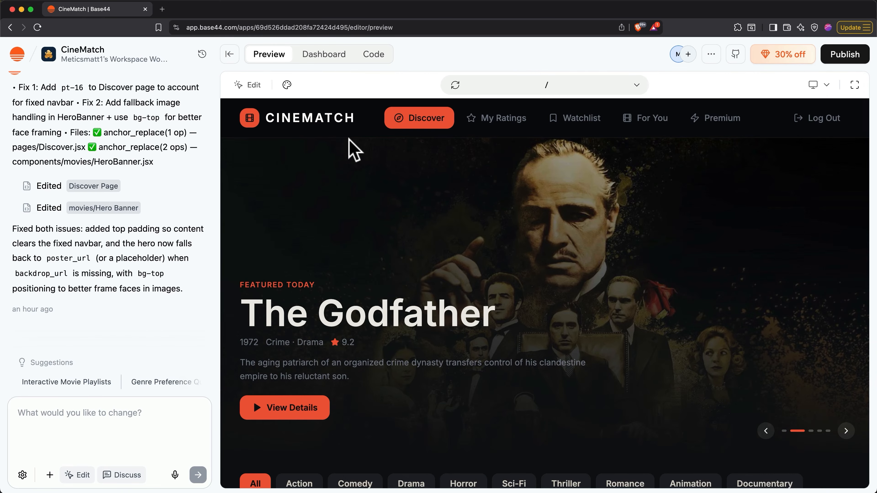
Step: Open the custom domain search from the publishing options and check the availability of "cinematch"
click(841, 62)
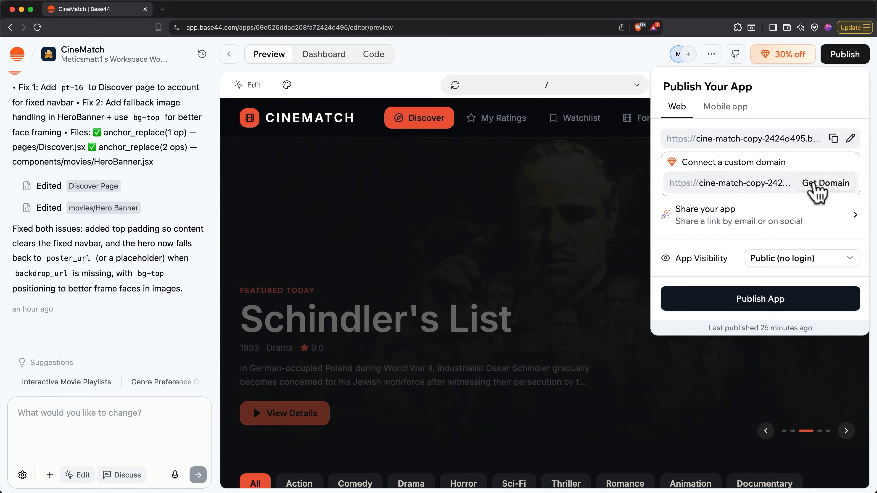
click(818, 191)
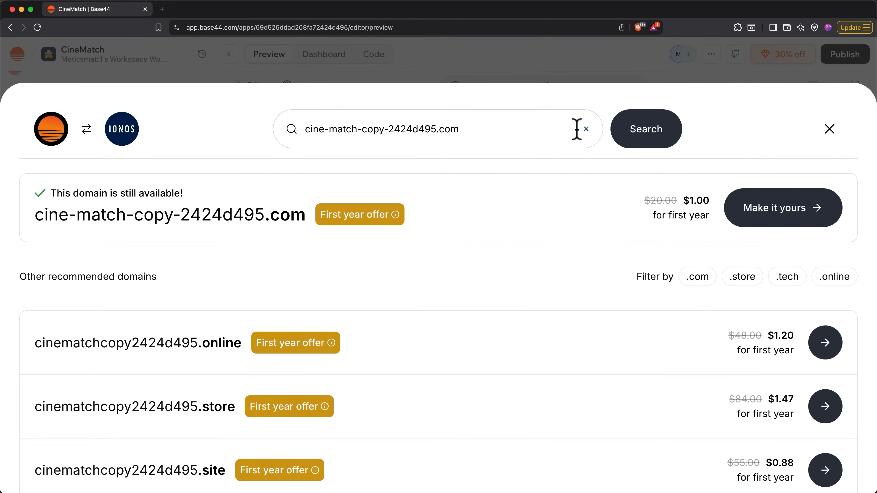
click(586, 130)
text(cinematch)
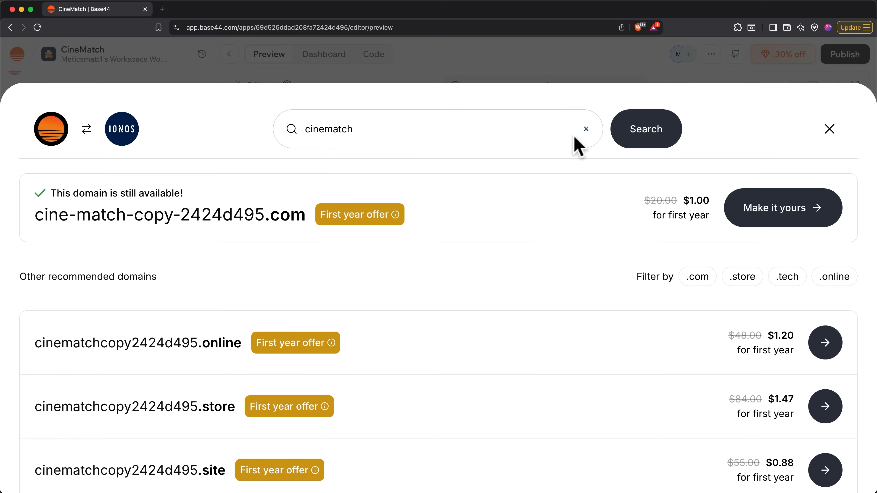
click(648, 144)
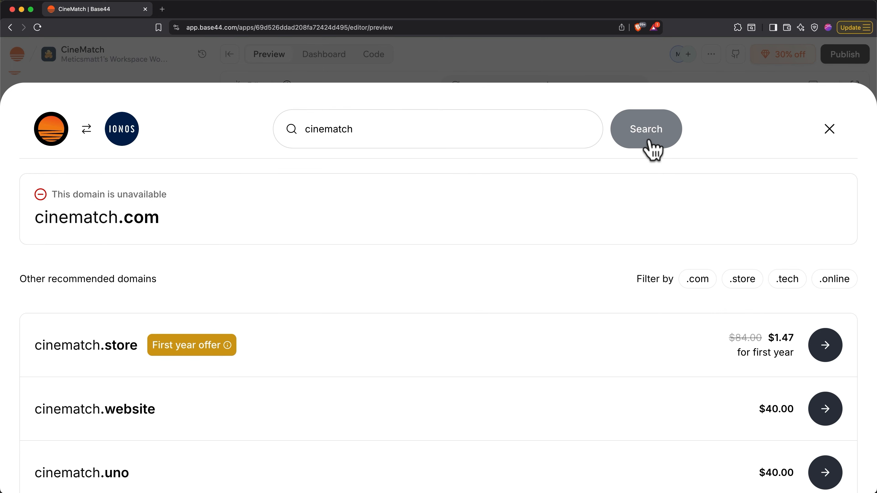
Step: Search for the domain plotpair.com instead
click(343, 129)
key(super+a)
text(plotpair.com)
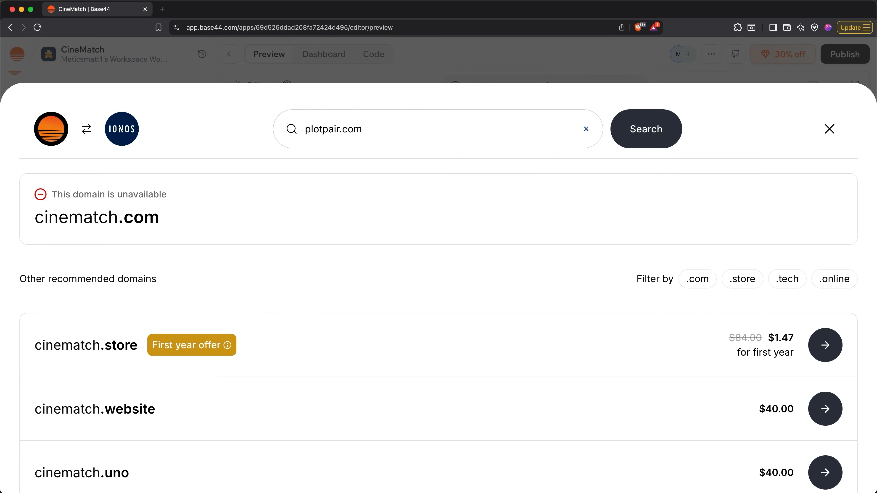
click(628, 132)
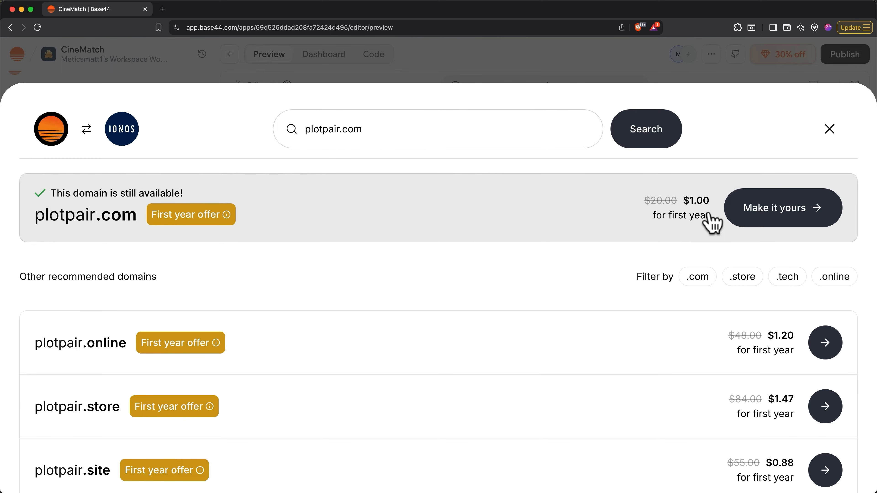
Step: Choose plotpair.com and add only that domain to the IONOS shopping cart, then return to the Base44 editor
click(783, 218)
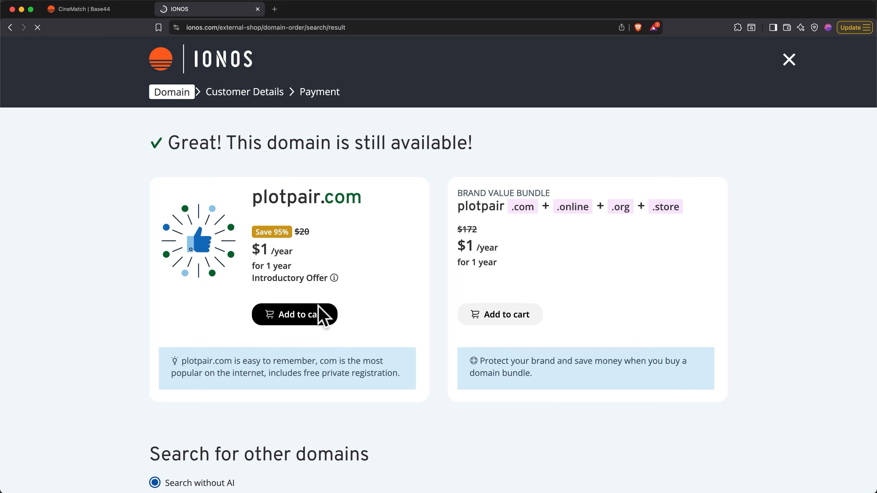
click(317, 323)
click(599, 464)
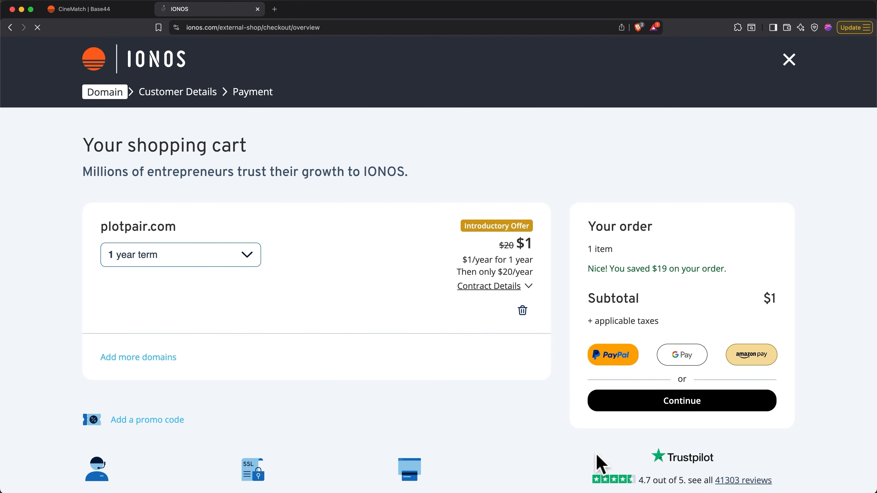
key(super+w)
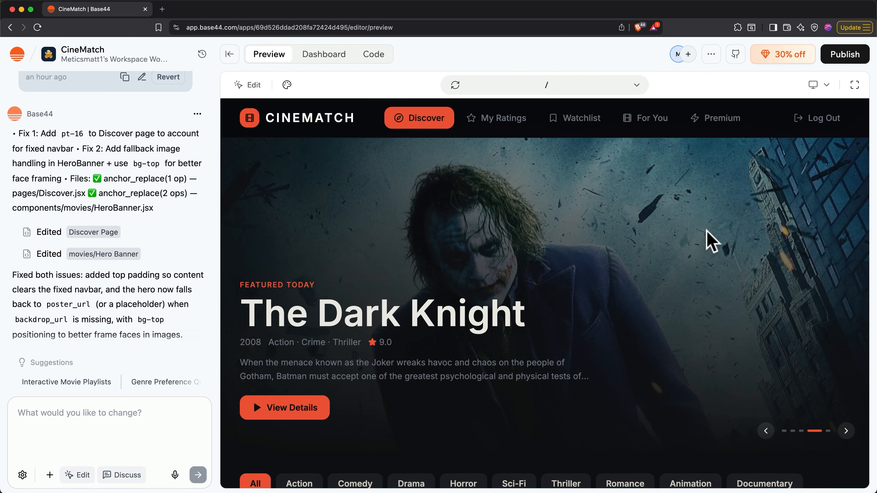
Step: Check the app's publishing options and send the chat request "Please update the name Cinematch to PlotPair, everywhere that Cinematch appears."
click(846, 55)
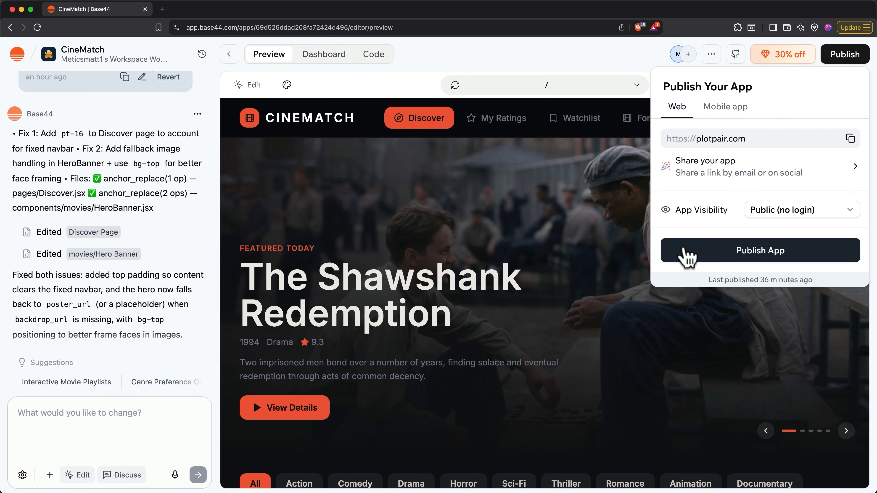
click(168, 412)
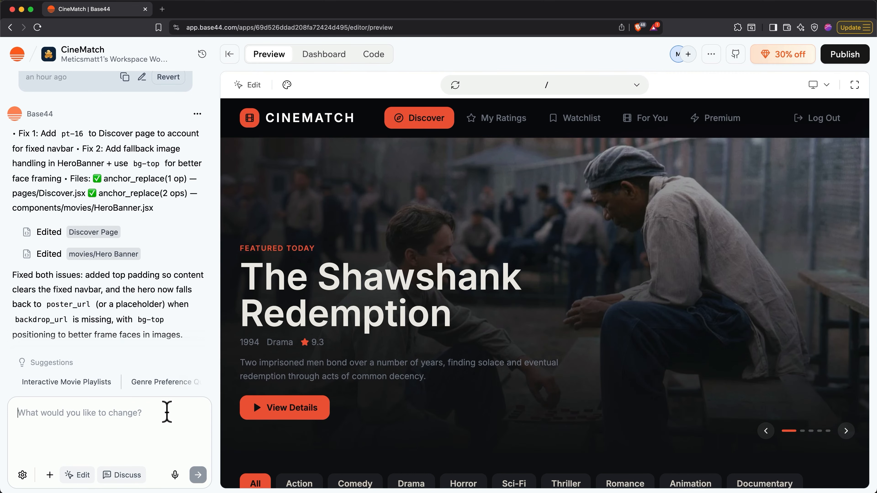
key(super+v)
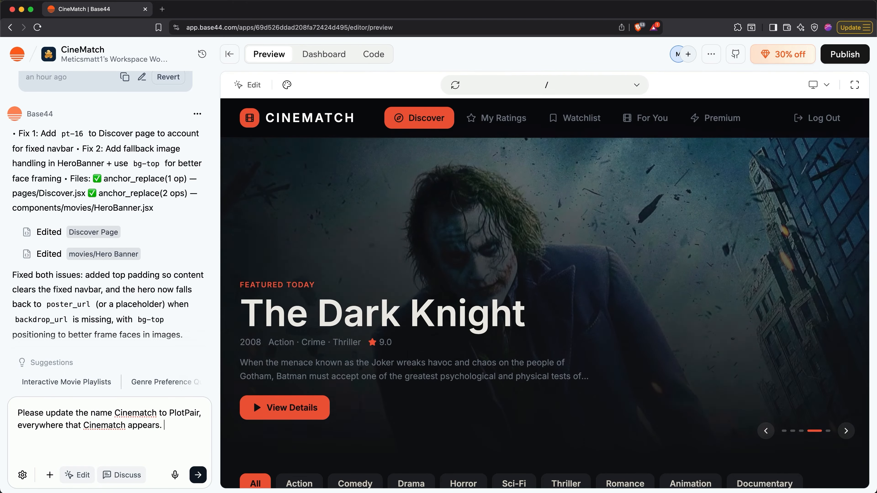
key(Return)
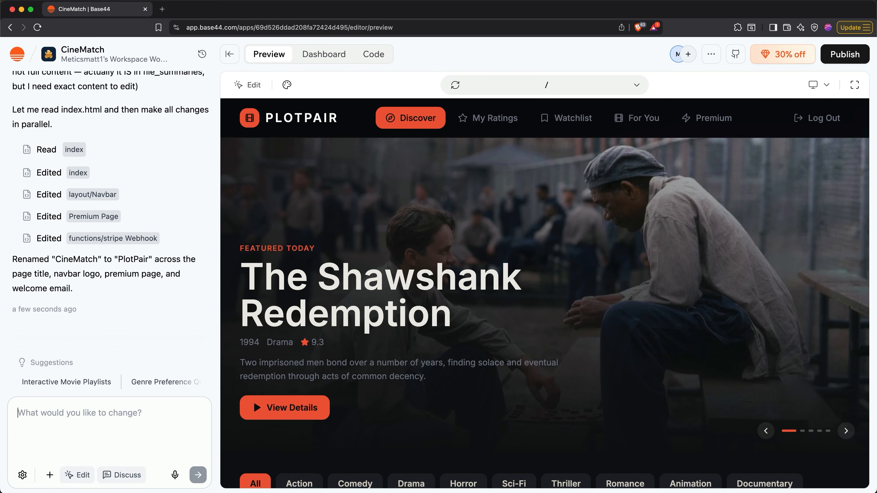
Step: Republish the updated app and load its live site at plotpair.com in a new tab, reloading the page
click(835, 58)
click(769, 251)
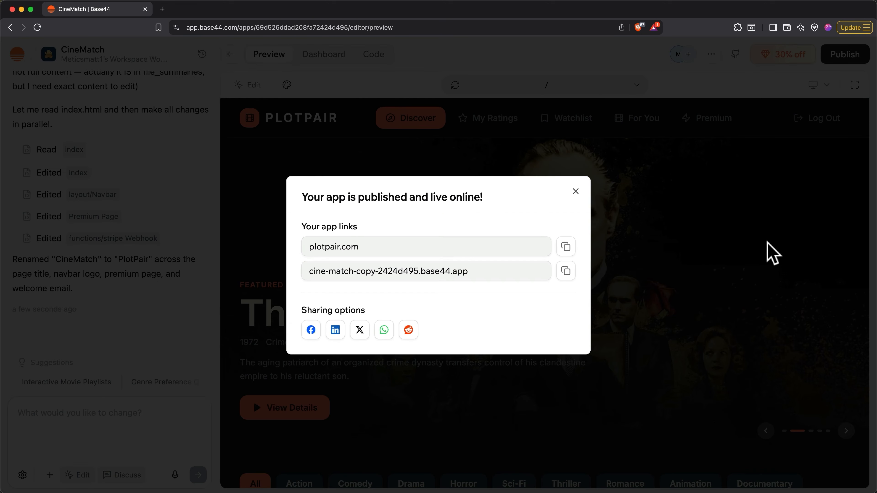
click(567, 247)
click(488, 246)
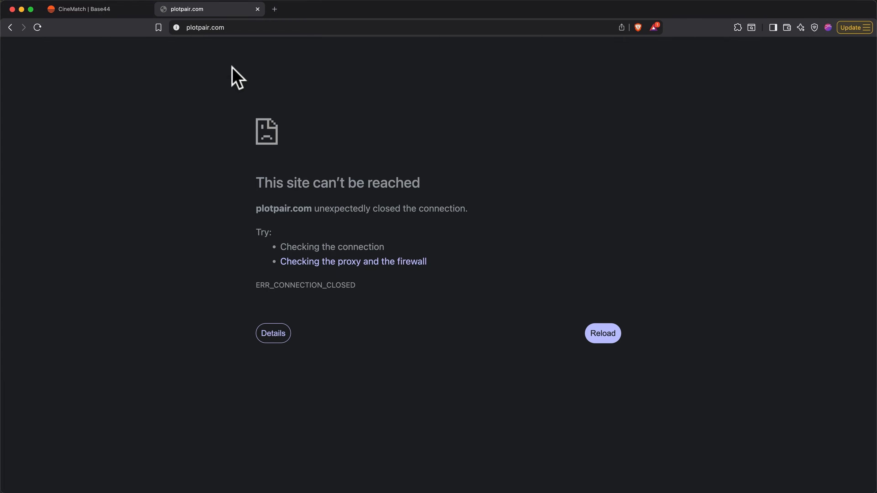
click(603, 334)
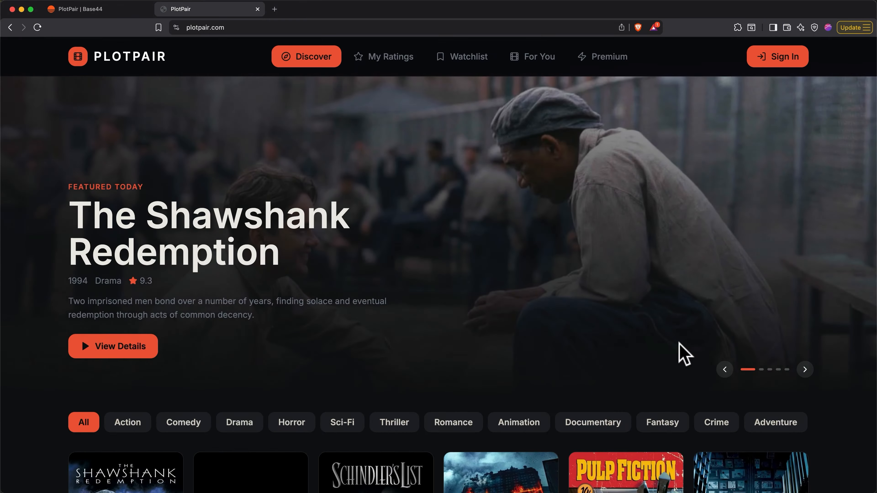